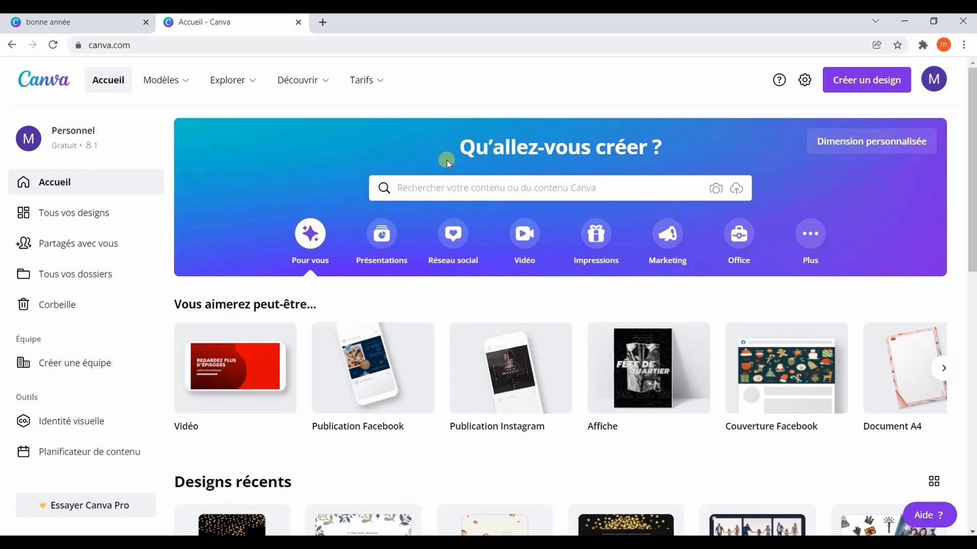
# Search the templates for "bonne année" and open the black and gold confetti invitation titled "Une Soirée Pour Passer de Très Bonnes Fêtes".
pyautogui.click(574, 192)
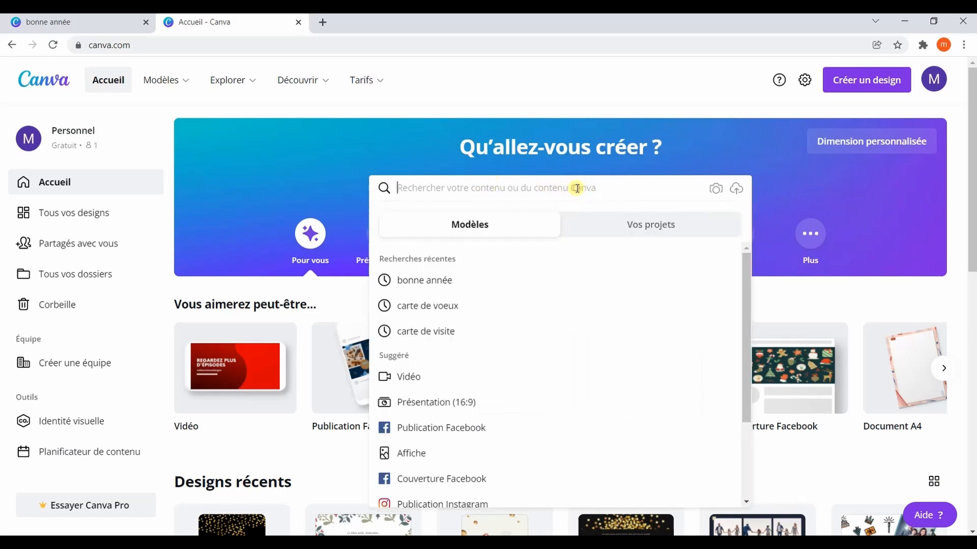
pyautogui.click(464, 284)
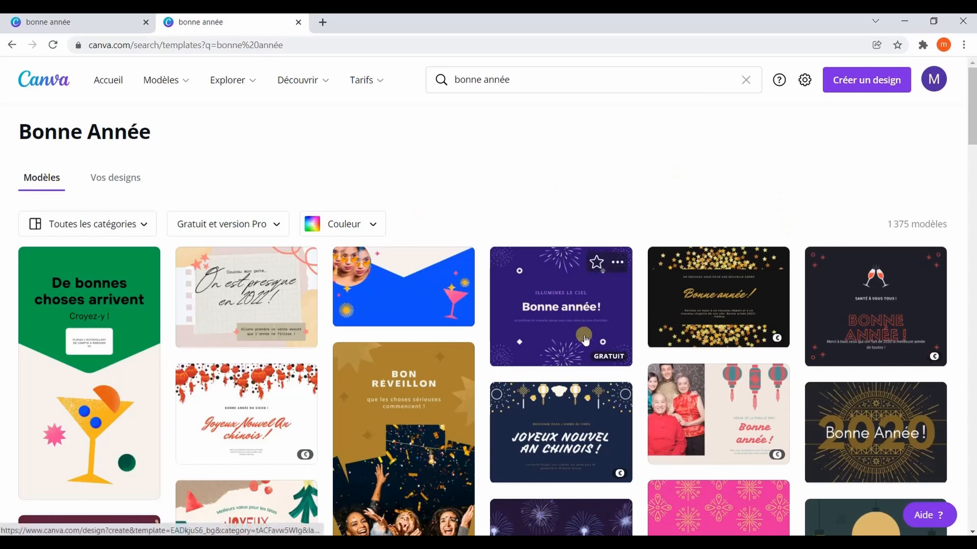
pyautogui.click(276, 224)
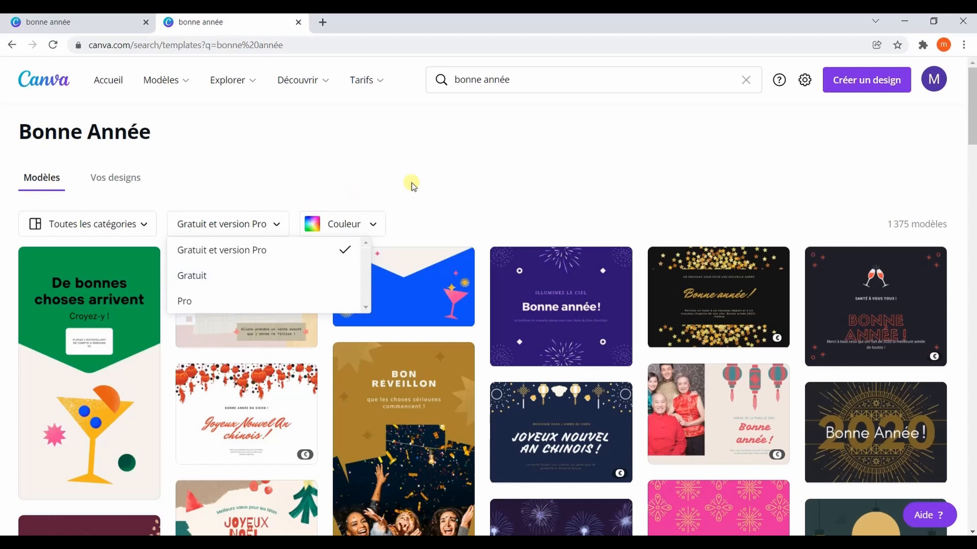
pyautogui.click(437, 184)
pyautogui.click(100, 28)
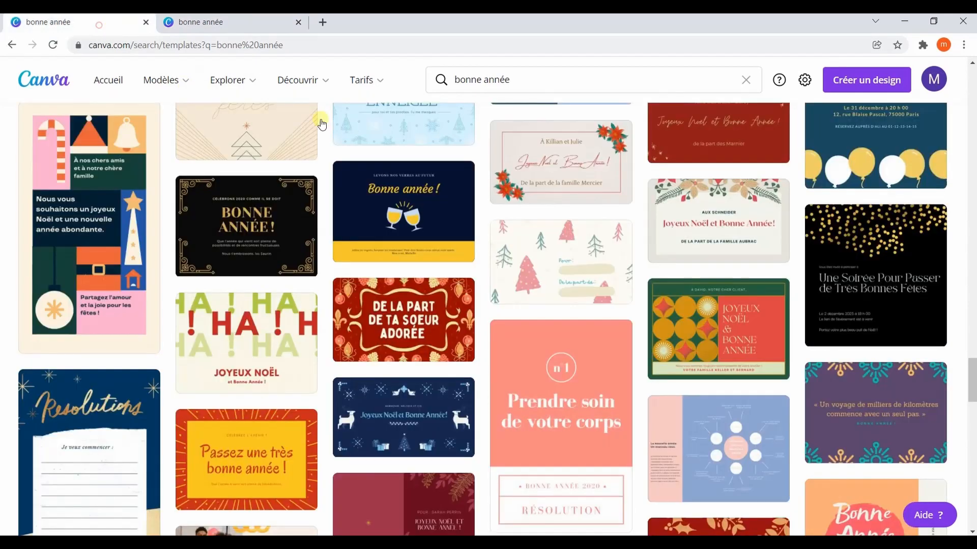
pyautogui.click(858, 283)
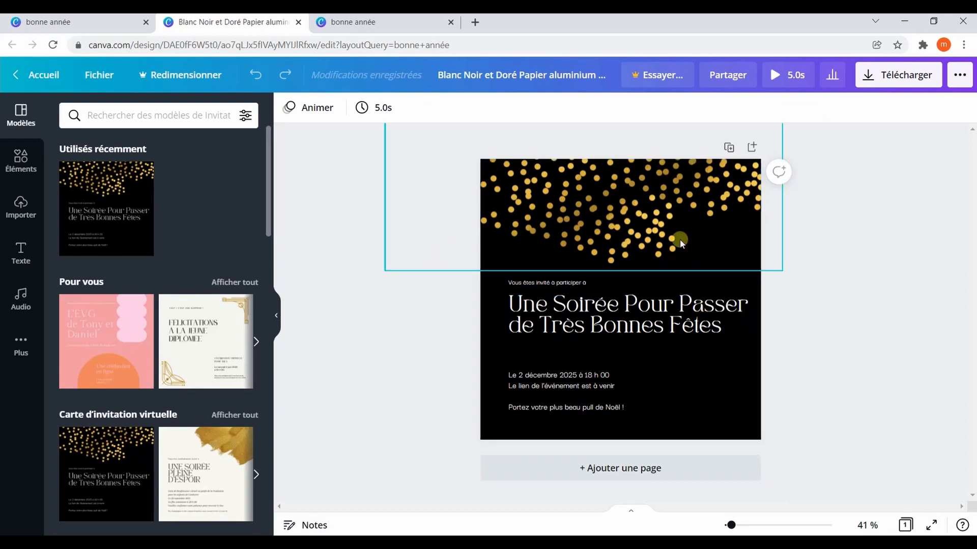
# Replace the title with "Bonne année 2022" and delete the "Vous êtes invité à participer à" line above it.
pyautogui.click(611, 323)
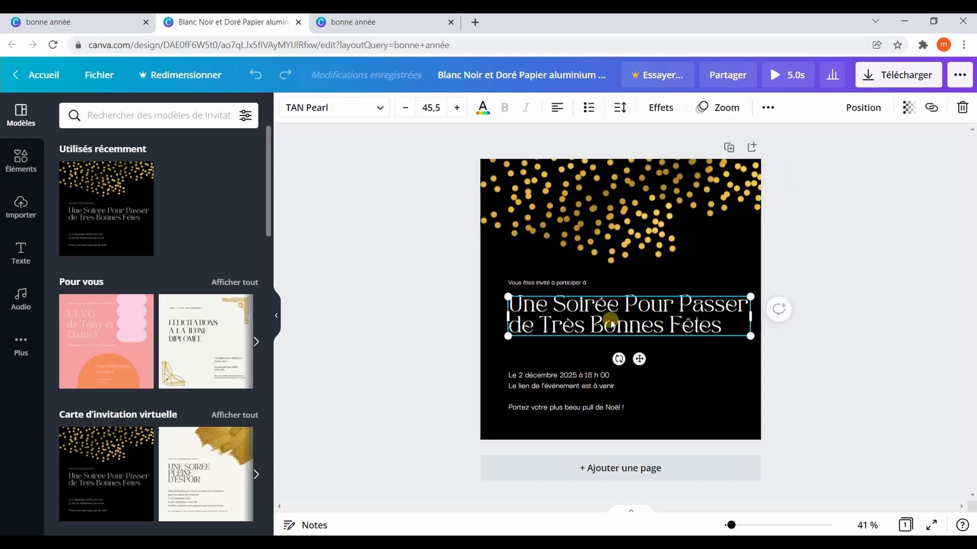
pyautogui.click(612, 322)
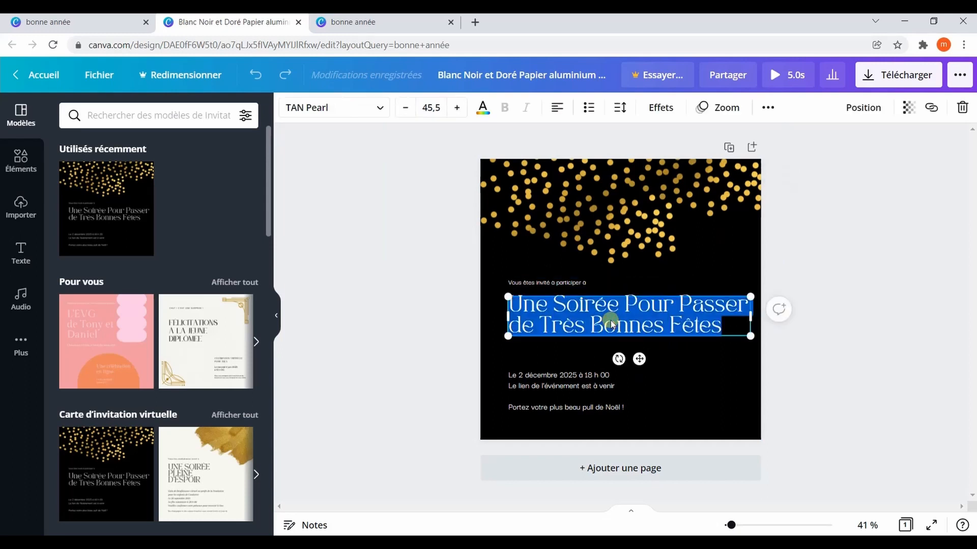
pyautogui.write('Bonne année 2022')
pyautogui.click(554, 284)
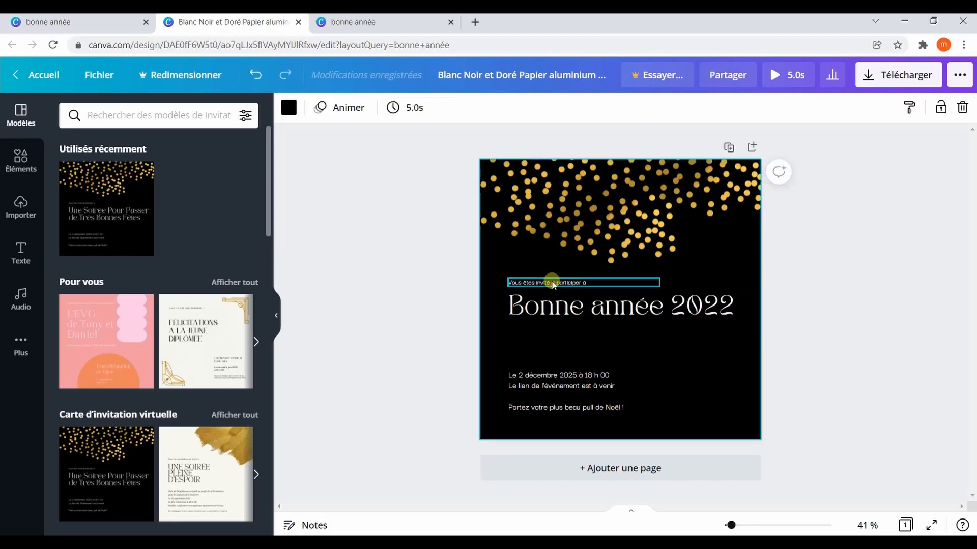
pyautogui.press('Delete')
# Remove the event details beneath the title and put the message "Plein de bonheur pour cette nouvelle année" in their place.
pyautogui.moveTo(625, 407); pyautogui.dragTo(497, 366)
pyautogui.press('BackSpace')
pyautogui.write('Plein de bon')
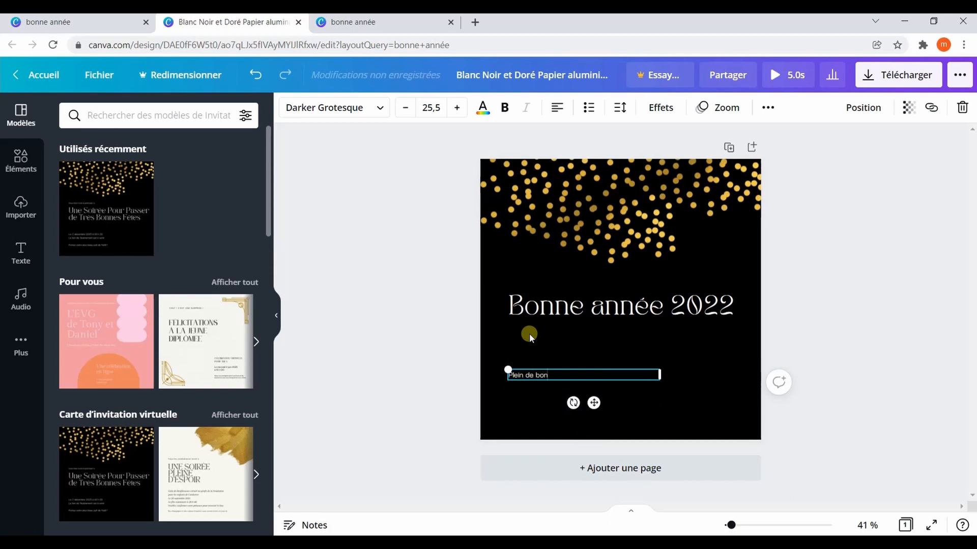
pyautogui.write('heur pour cette nouvelle année')
pyautogui.click(511, 404)
# Enlarge the message text, widen its box to fit one line and move it up just beneath the title.
pyautogui.click(528, 380)
pyautogui.click(456, 108)
pyautogui.click(456, 107)
pyautogui.click(456, 108)
pyautogui.moveTo(661, 382); pyautogui.dragTo(690, 381)
pyautogui.moveTo(585, 381); pyautogui.dragTo(585, 343)
# Add a centred "De la part de la famille" signature line with the capitalised family name near the card's lower edge.
pyautogui.doubleClick(635, 424)
pyautogui.write('De la part de la famille dupond')
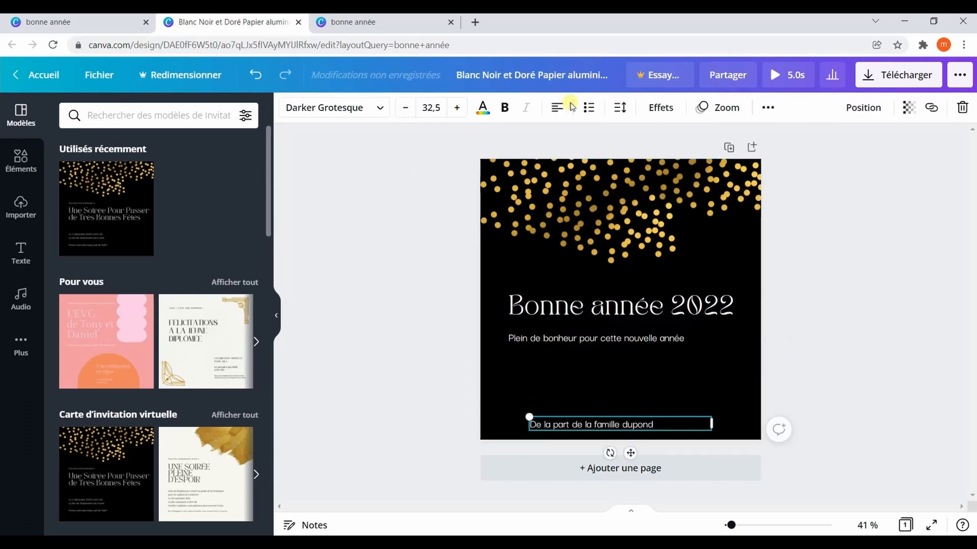
pyautogui.click(656, 423)
pyautogui.press('BackSpace')
pyautogui.write('D')
pyautogui.click(542, 358)
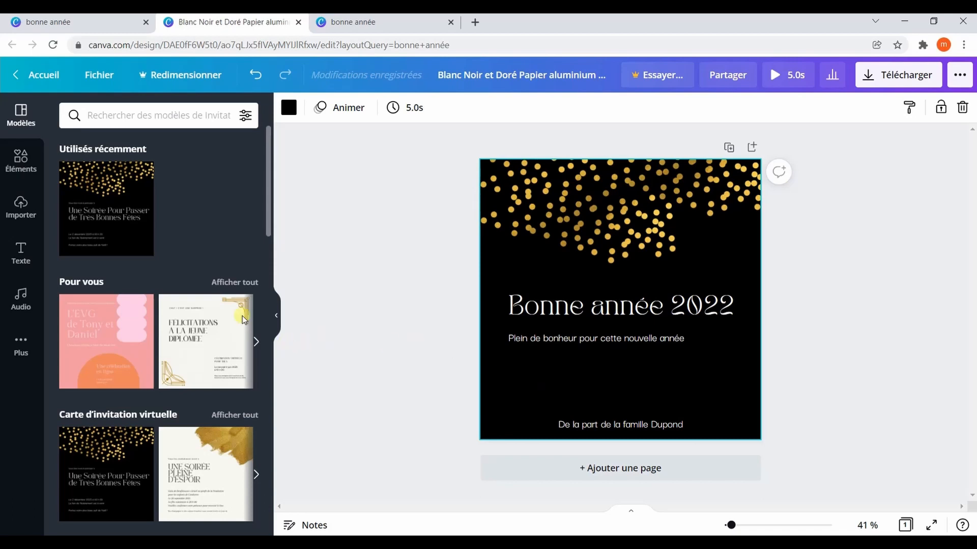
# Add the free square photo frame with a white border from the Cadres elements and place it in the card's upper-right corner.
pyautogui.click(27, 173)
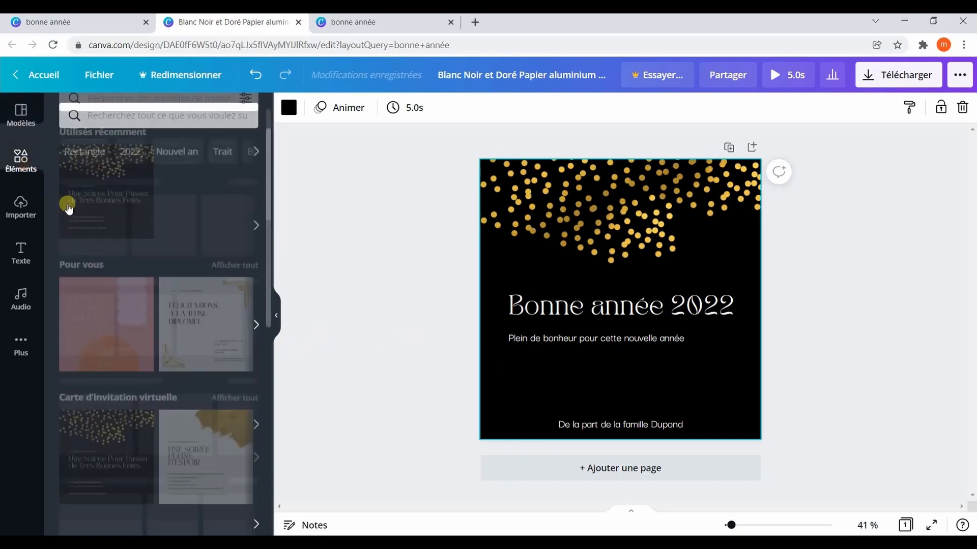
pyautogui.scroll(-5, 165, 307)
pyautogui.scroll(-5, 163, 285)
pyautogui.click(231, 366)
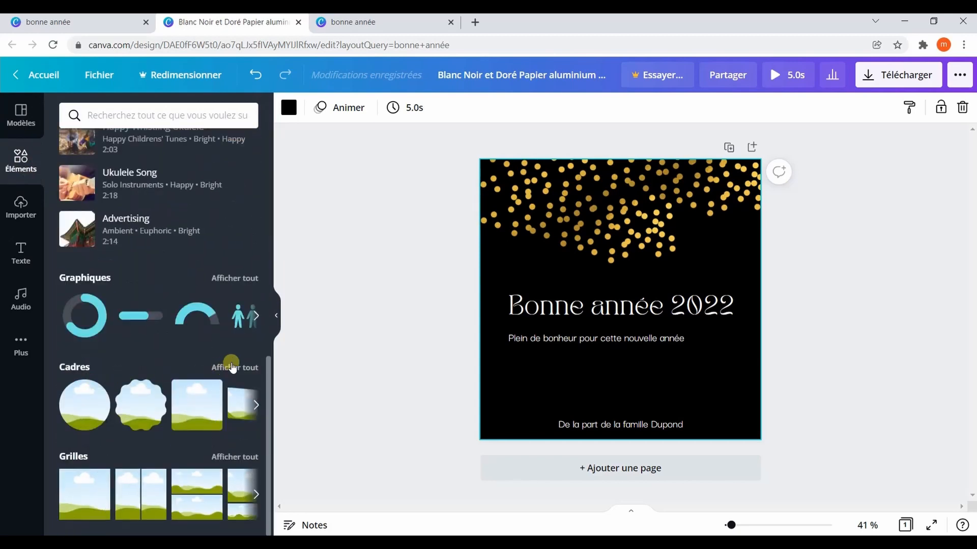
pyautogui.scroll(-3, 137, 348)
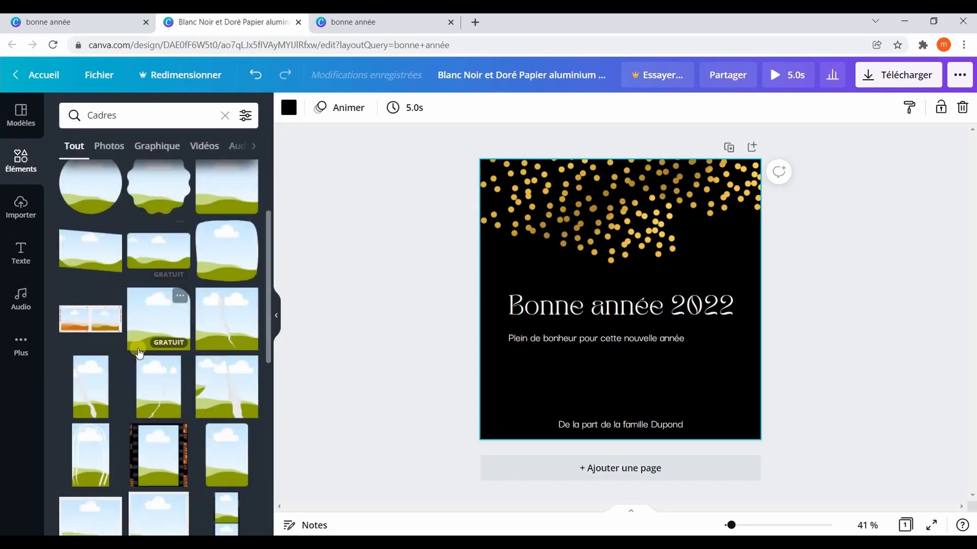
pyautogui.scroll(-3, 169, 338)
pyautogui.moveTo(170, 334)
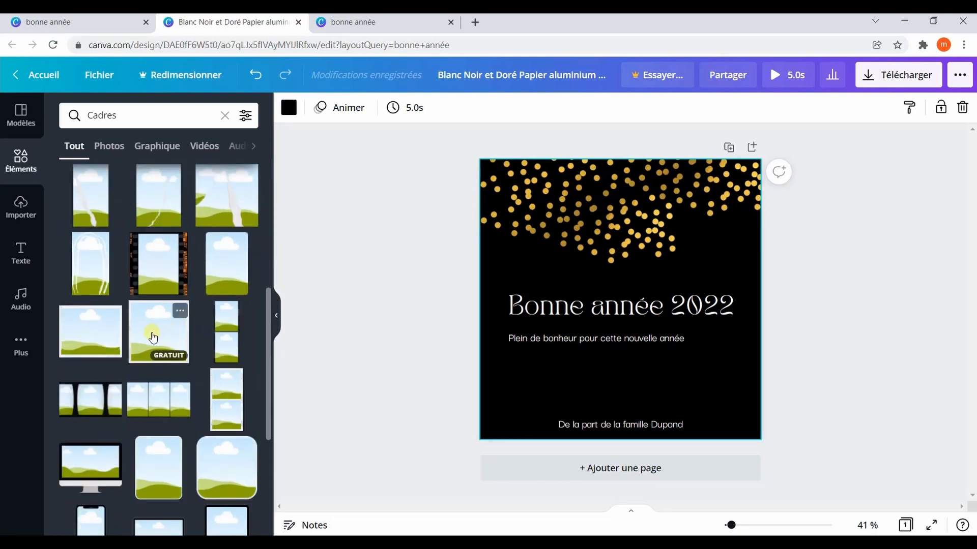
pyautogui.click(152, 337)
pyautogui.moveTo(696, 224); pyautogui.dragTo(700, 198)
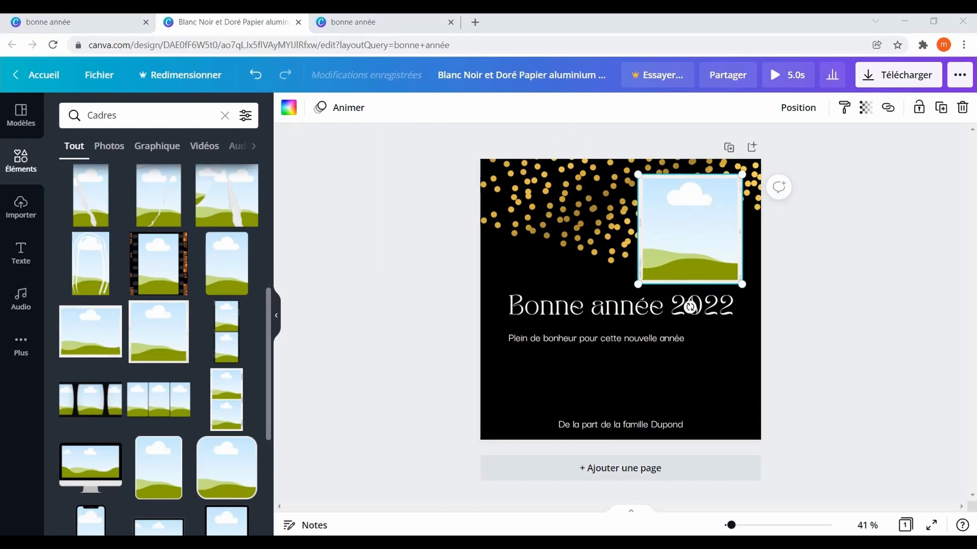
# Import the family photo into the square frame and shift its crop so the family is centred.
pyautogui.moveTo(836, 170); pyautogui.dragTo(672, 235)
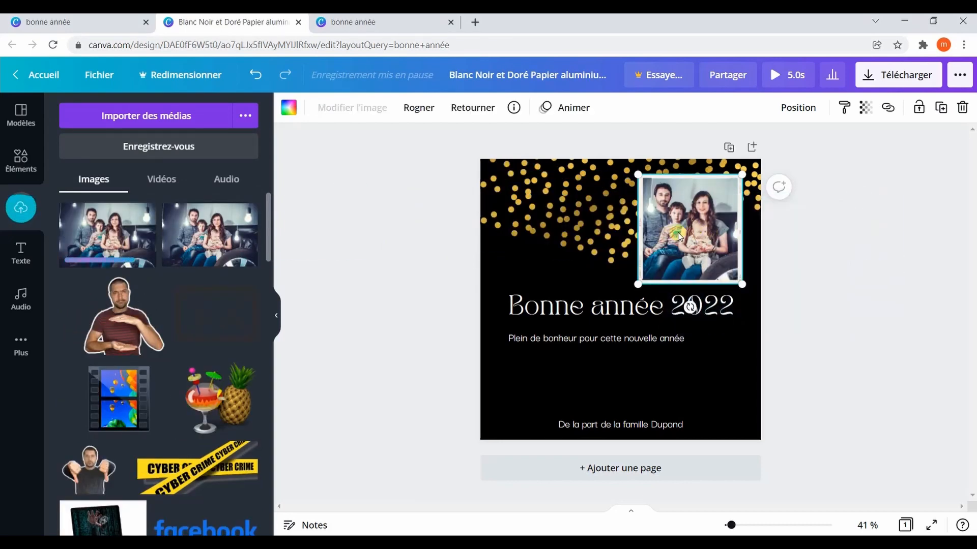
pyautogui.doubleClick(678, 235)
pyautogui.moveTo(679, 230); pyautogui.dragTo(700, 236)
pyautogui.doubleClick(684, 235)
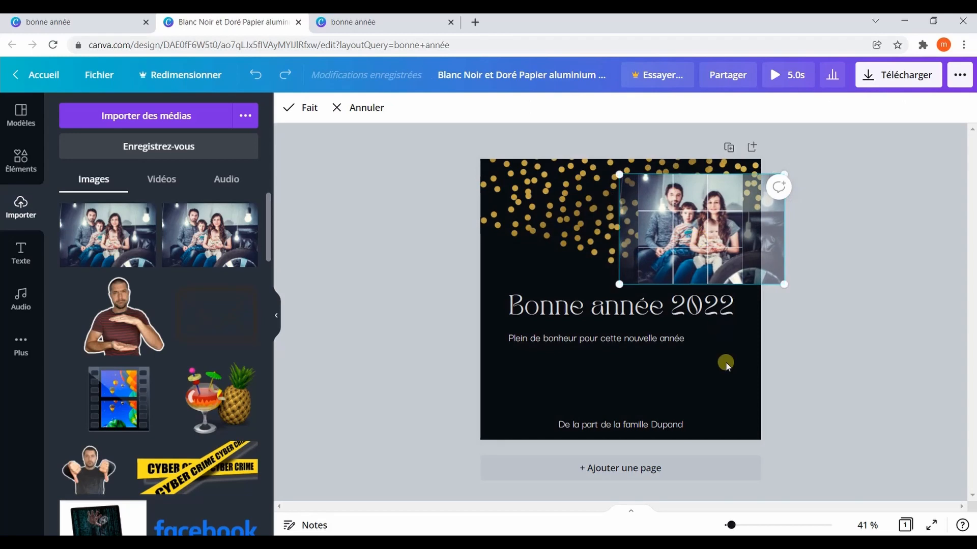
pyautogui.click(718, 346)
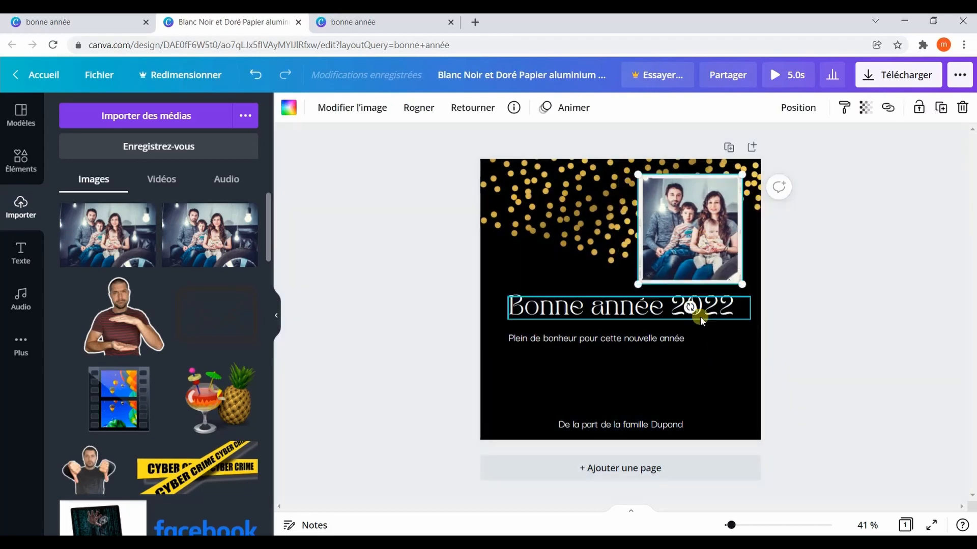
# Tilt the framed photo slightly clockwise and reposition it in the card's upper-right corner, clear of the title.
pyautogui.moveTo(690, 307); pyautogui.dragTo(682, 306)
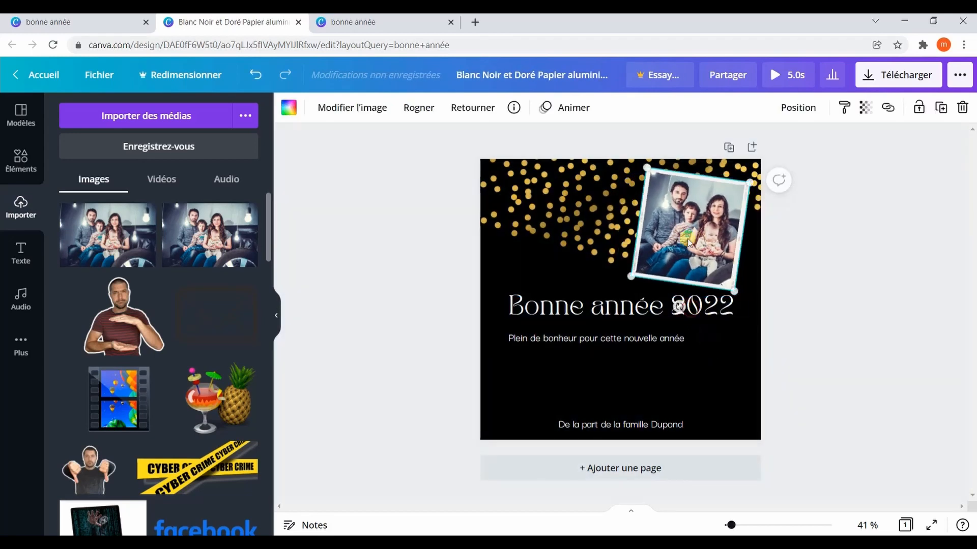
pyautogui.moveTo(696, 232); pyautogui.dragTo(685, 231)
pyautogui.click(618, 265)
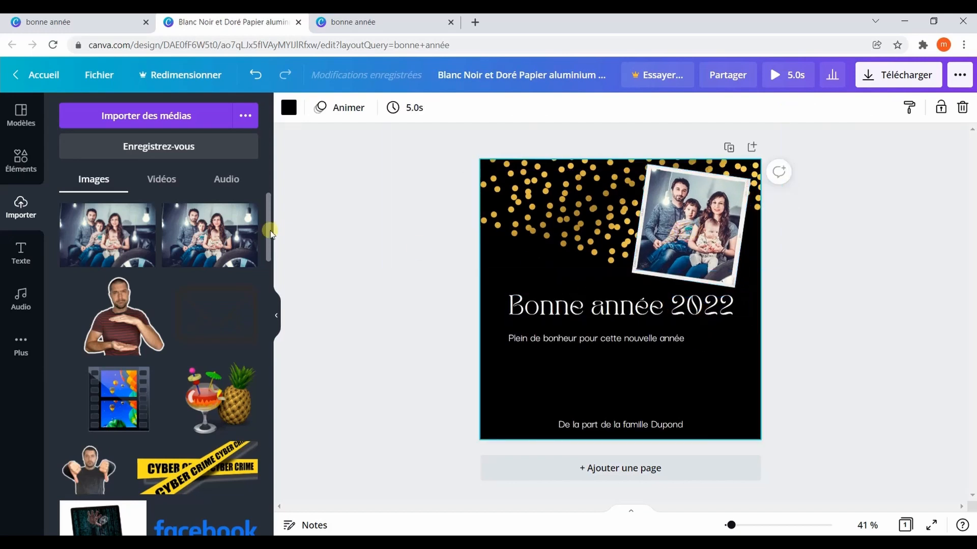
# Search the elements for "champagne" and insert the free pair of filled champagne glasses.
pyautogui.click(29, 172)
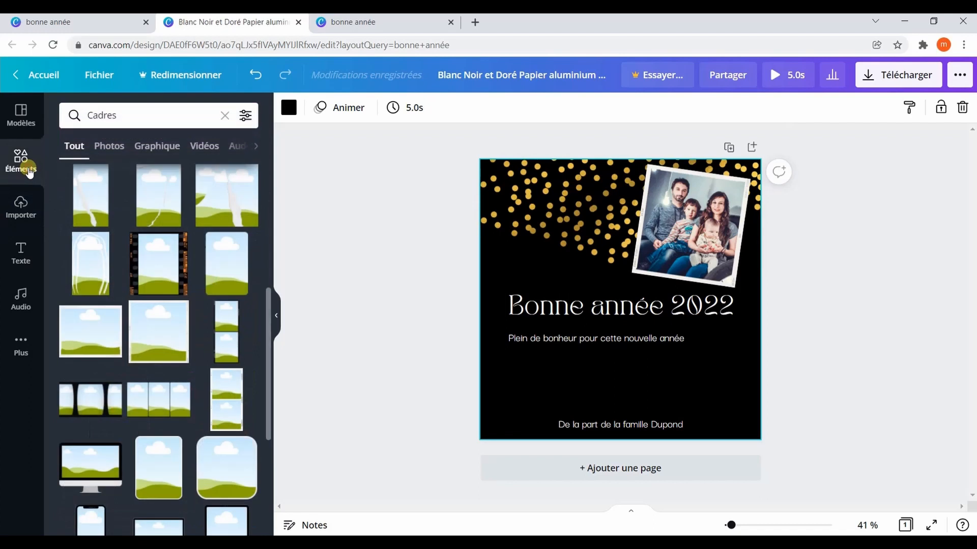
pyautogui.click(148, 121)
pyautogui.write('cham')
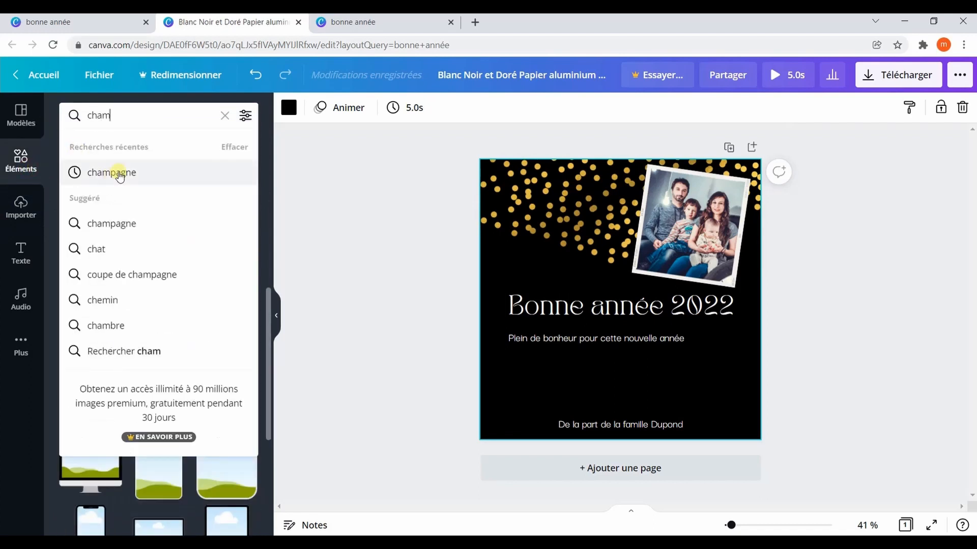
pyautogui.click(119, 172)
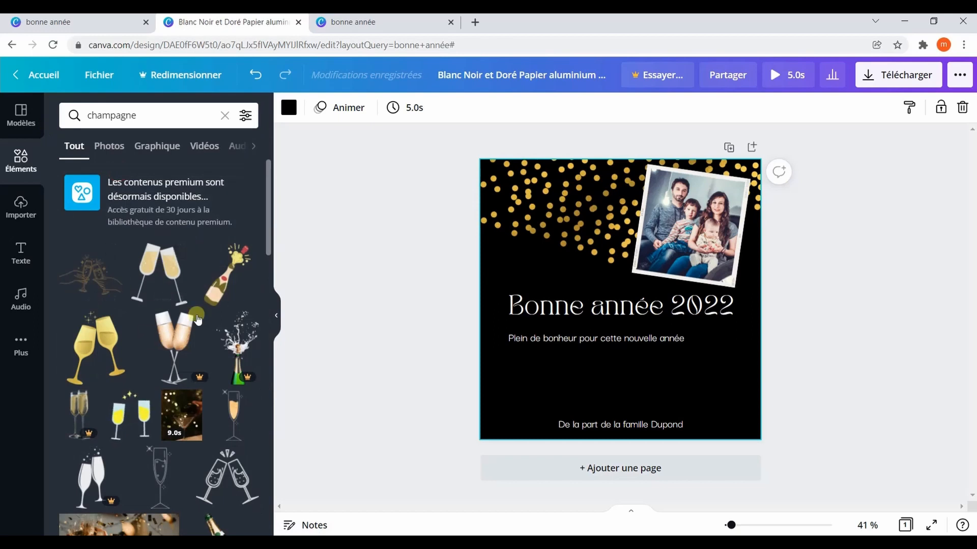
pyautogui.scroll(-5, 115, 332)
pyautogui.scroll(-3, 115, 331)
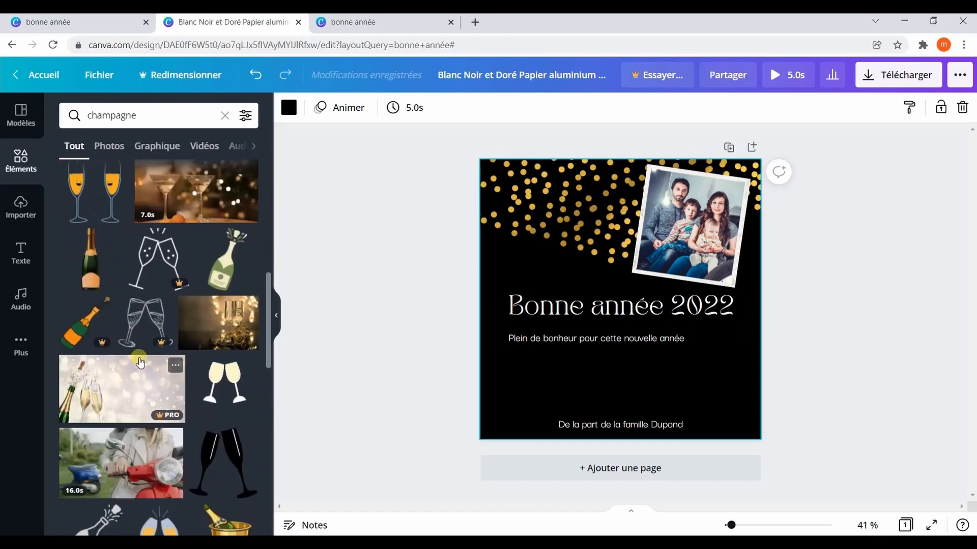
pyautogui.scroll(10, 146, 299)
pyautogui.click(147, 299)
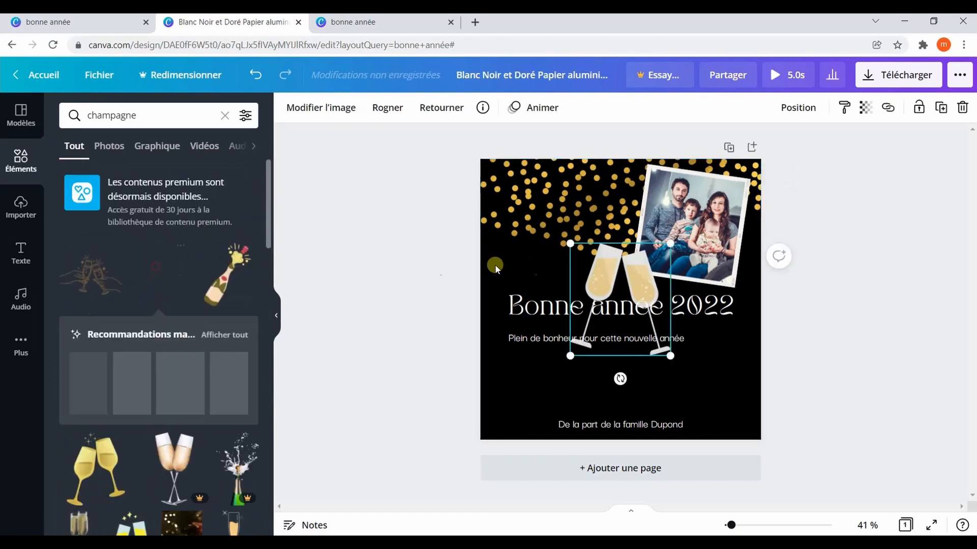
# Shrink the champagne glasses and move them beneath the message in the card's lower part.
pyautogui.moveTo(670, 244); pyautogui.dragTo(630, 277)
pyautogui.moveTo(601, 320); pyautogui.dragTo(515, 265)
pyautogui.moveTo(550, 231); pyautogui.dragTo(575, 384)
pyautogui.click(515, 374)
# Insert the popping champagne bottle, shrink it and place it in the card's lower-left corner beside the glasses.
pyautogui.click(227, 275)
pyautogui.moveTo(661, 244); pyautogui.dragTo(629, 287)
pyautogui.click(623, 338)
pyautogui.moveTo(601, 325); pyautogui.dragTo(521, 393)
# Tilt the champagne glasses counterclockwise and fine-tune the positions of the glasses and the bottle.
pyautogui.click(577, 384)
pyautogui.moveTo(574, 434); pyautogui.dragTo(591, 431)
pyautogui.moveTo(580, 387); pyautogui.dragTo(592, 394)
pyautogui.moveTo(515, 399); pyautogui.dragTo(515, 392)
# Search the elements for "cotillons" and place a golden gift box in the card's lower-right corner.
pyautogui.doubleClick(112, 115)
pyautogui.write('cotillons')
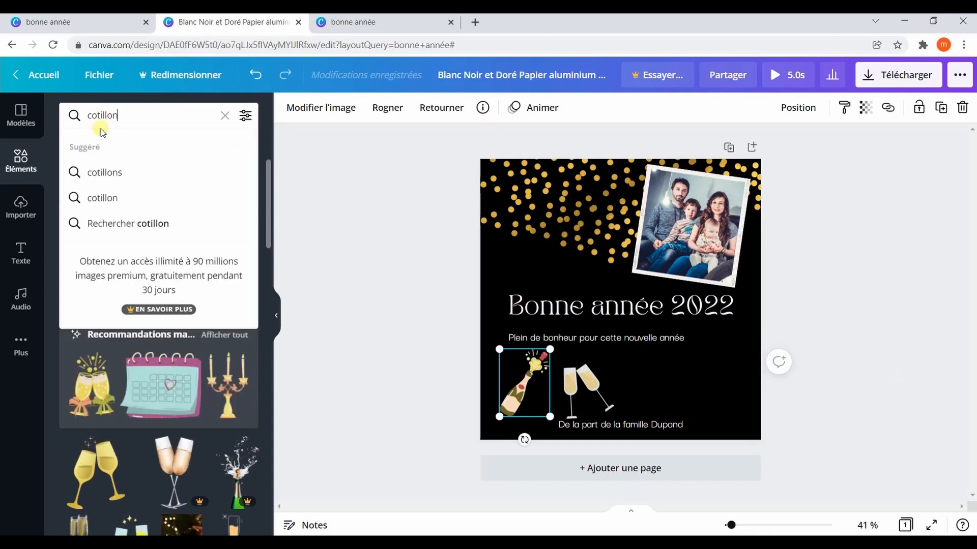
pyautogui.press('Return')
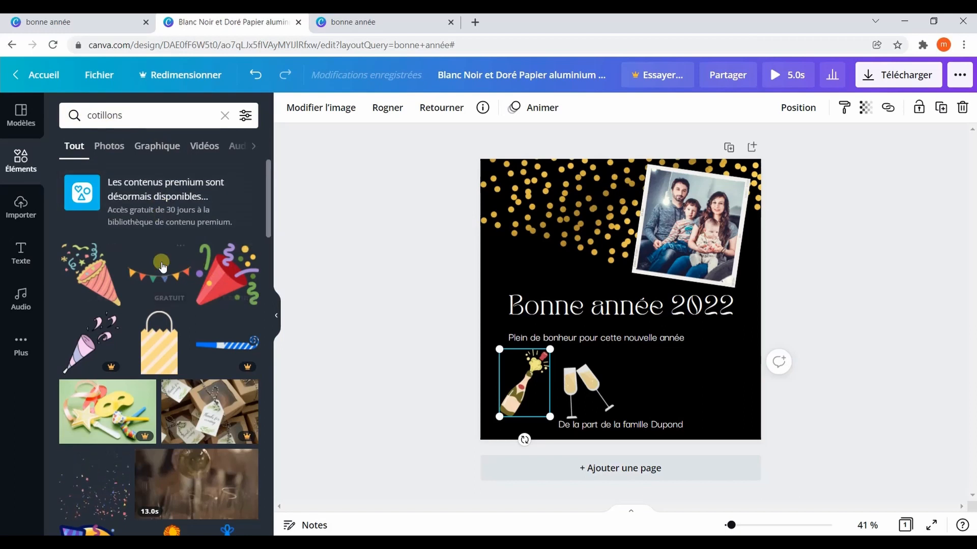
pyautogui.scroll(-10, 233, 310)
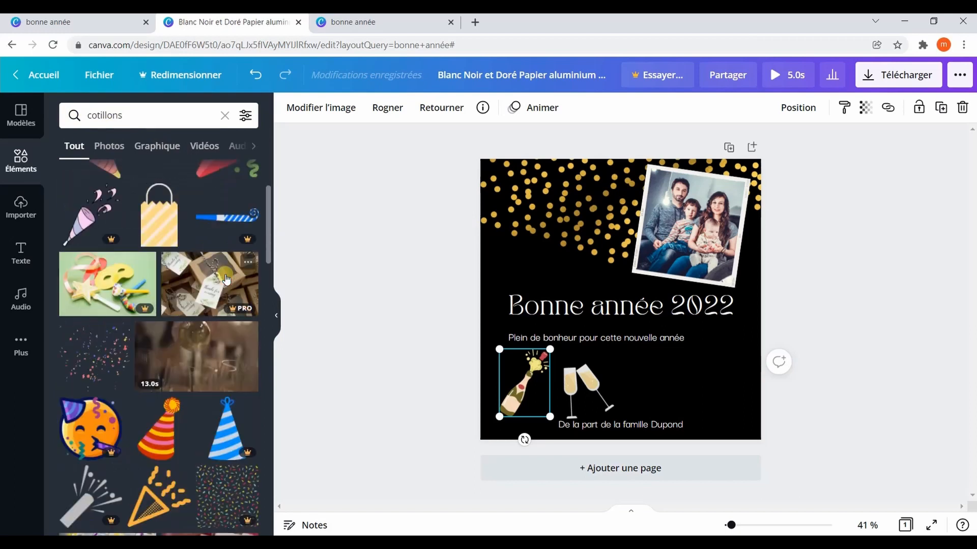
pyautogui.moveTo(232, 316); pyautogui.dragTo(724, 386)
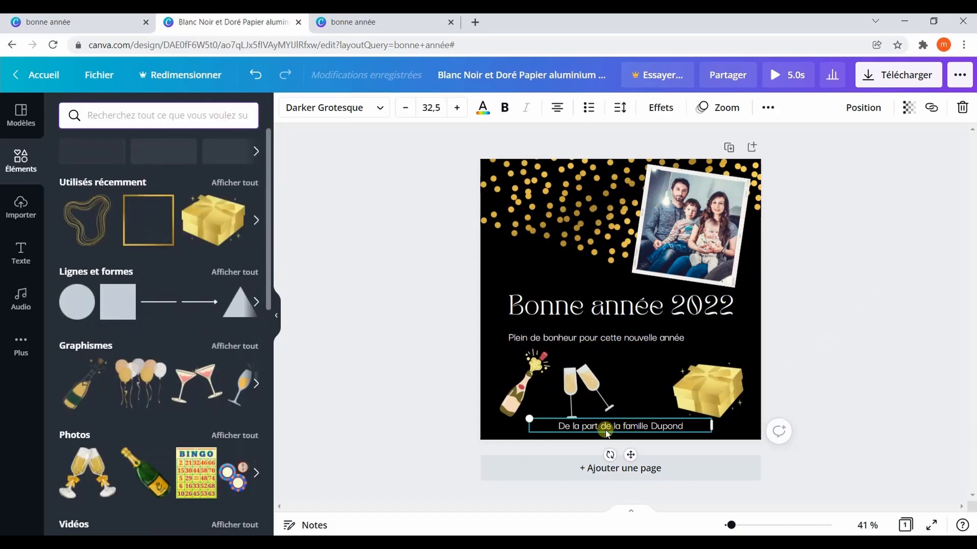
# Format the signature line in the Nickainley font at size 39,5 with the golden yellow from the photo colours.
pyautogui.click(376, 108)
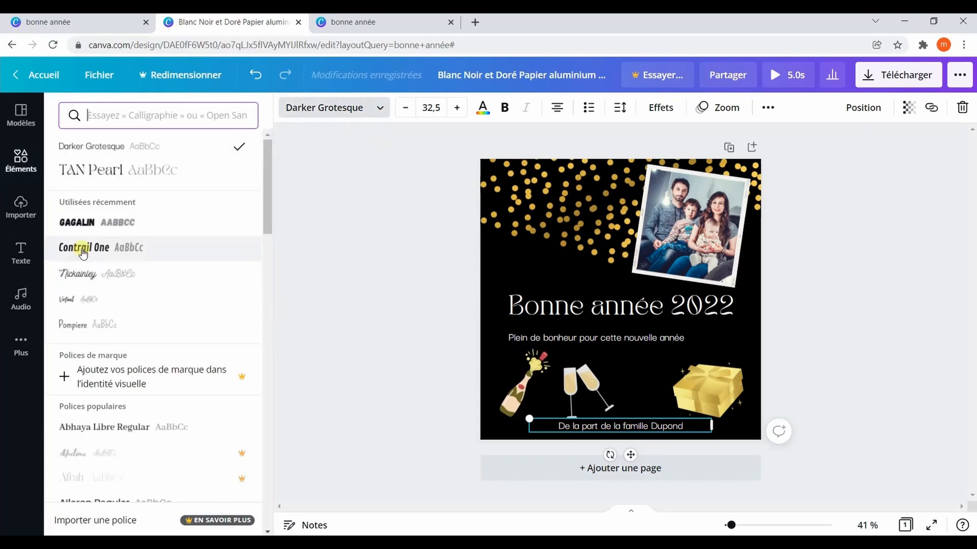
pyautogui.click(85, 276)
pyautogui.click(456, 107)
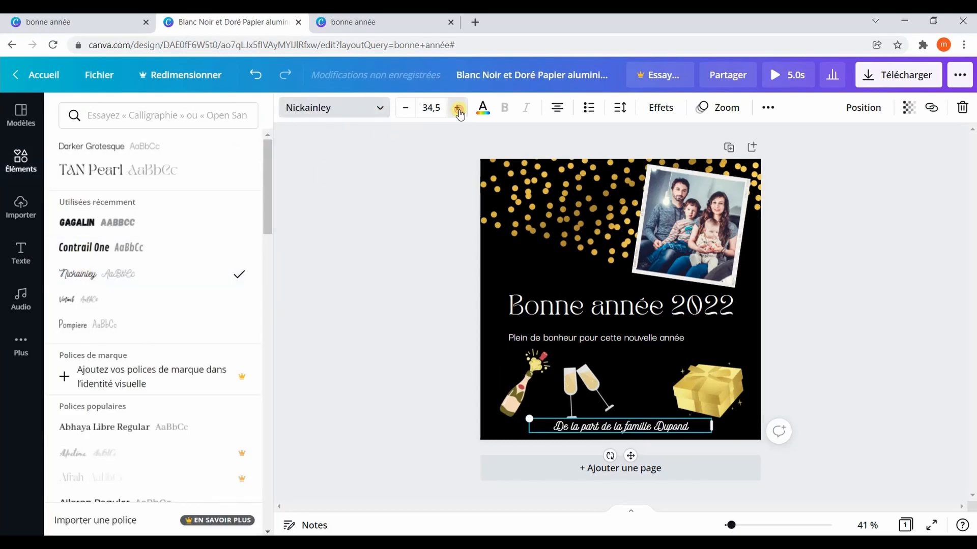
pyautogui.click(482, 107)
pyautogui.click(176, 298)
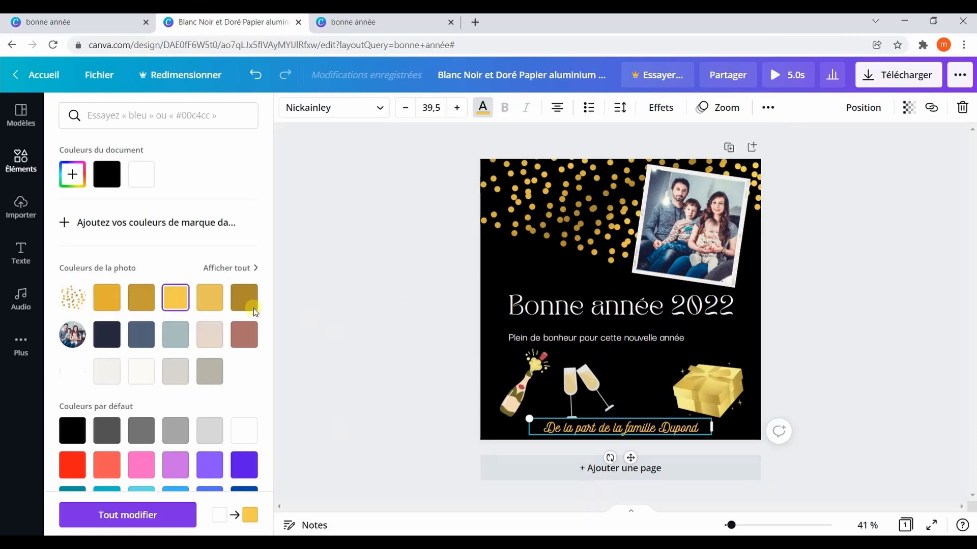
# Lower the gold confetti background slightly and tilt it counterclockwise so it fills the area above the title.
pyautogui.click(507, 200)
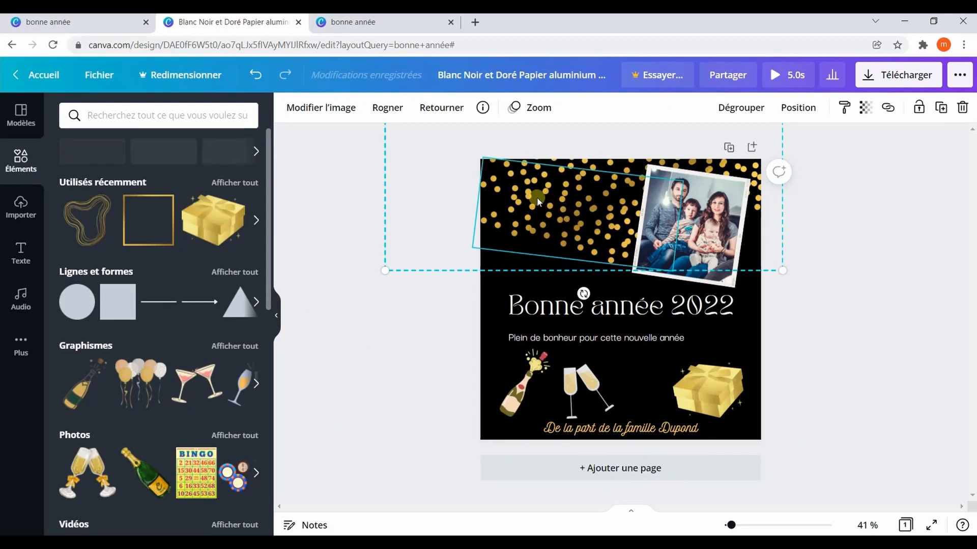
pyautogui.moveTo(539, 200); pyautogui.dragTo(535, 253)
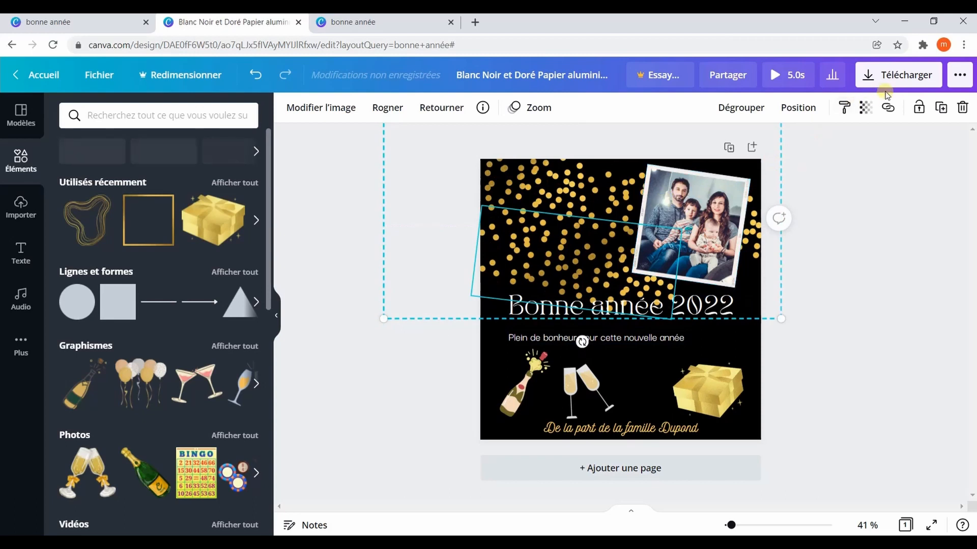
pyautogui.moveTo(572, 239); pyautogui.dragTo(575, 213)
pyautogui.moveTo(582, 311); pyautogui.dragTo(576, 285)
pyautogui.click(834, 226)
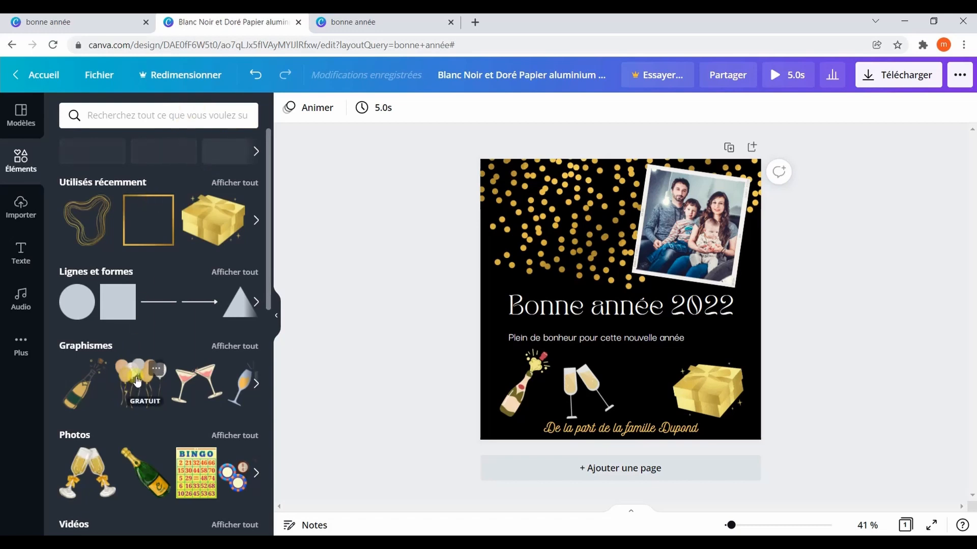
pyautogui.click(211, 404)
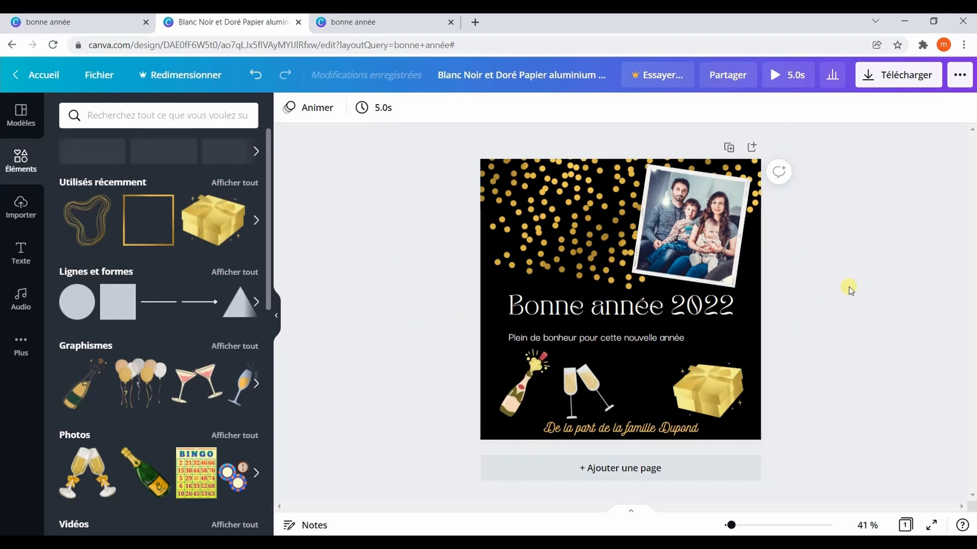
# Download the finished card as a PNG image instead of an MP4 video.
pyautogui.click(896, 81)
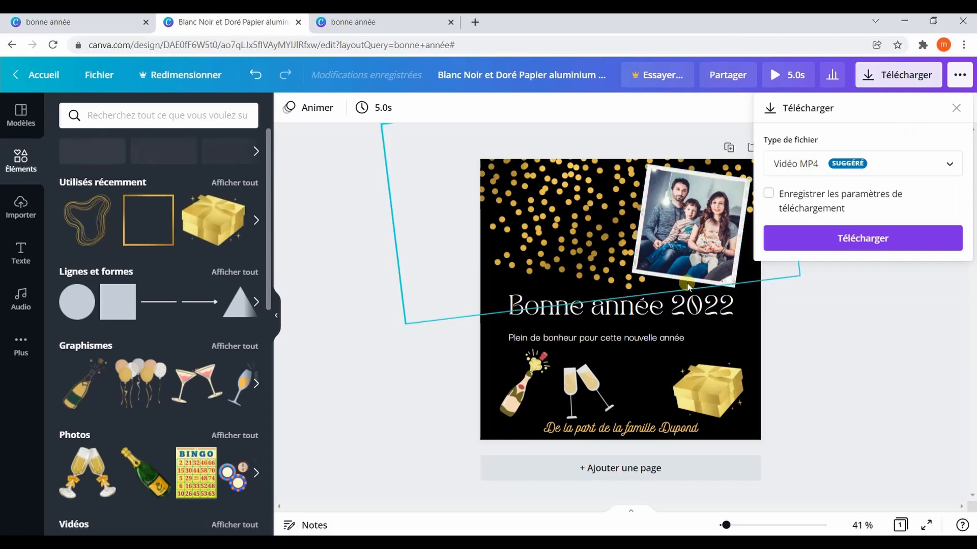
pyautogui.click(902, 170)
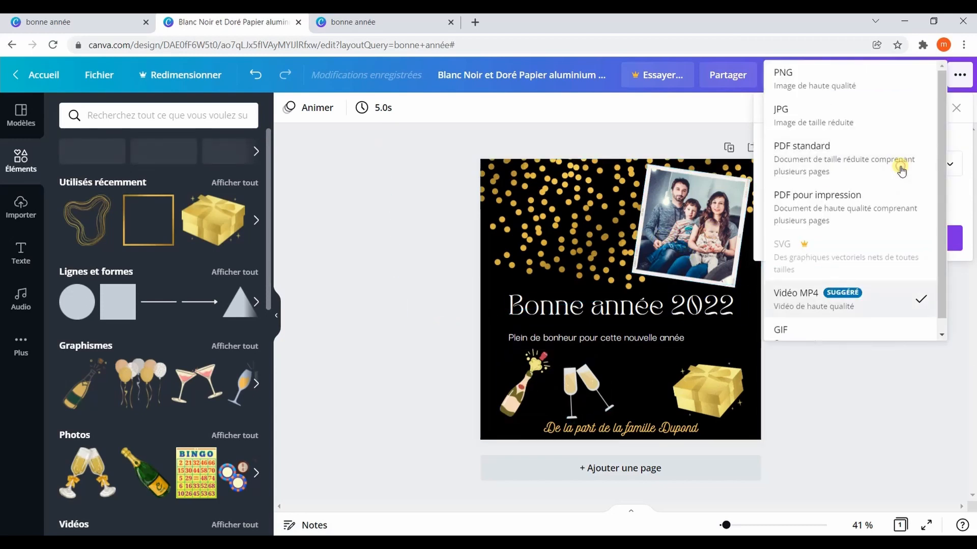
pyautogui.click(812, 87)
pyautogui.click(841, 405)
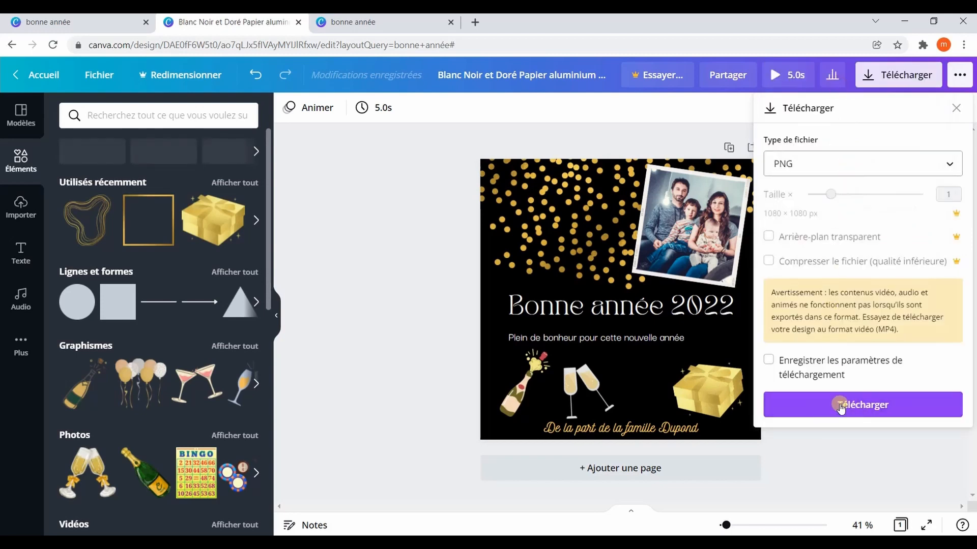